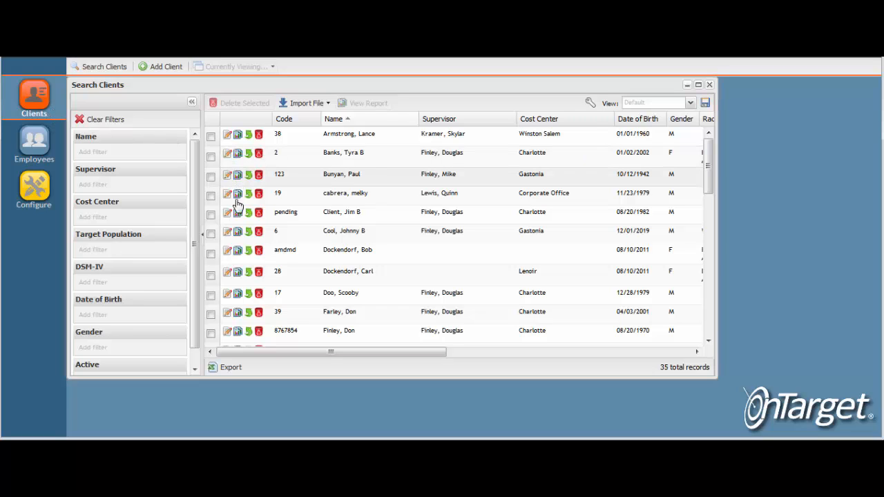
# Step: Open the record of the client in the sixth row, go to its ePrescribe section and maximize the record window
pyautogui.click(227, 233)
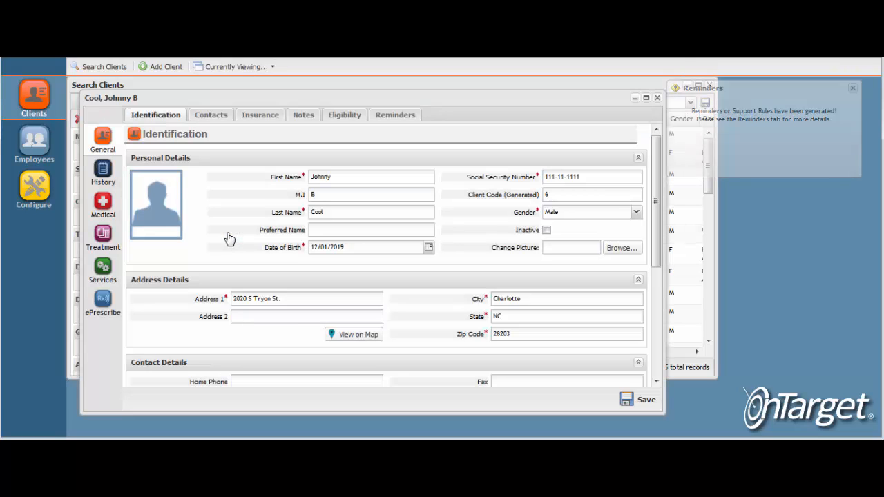
pyautogui.click(102, 301)
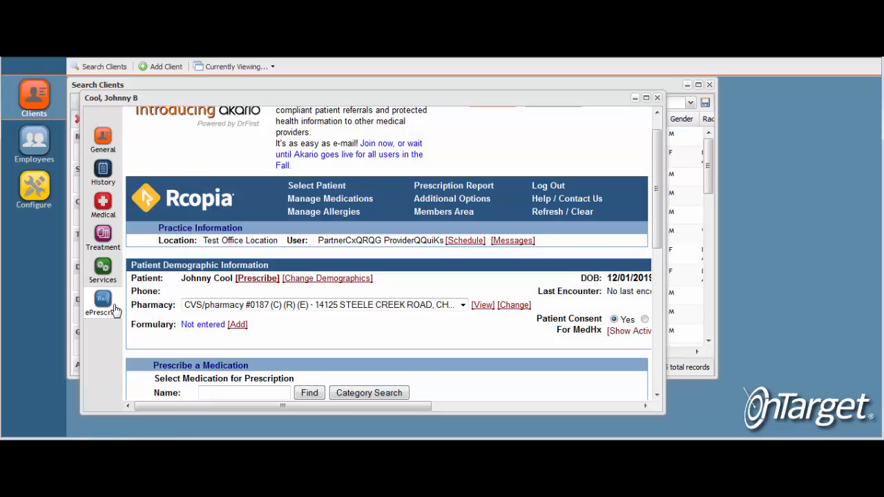
pyautogui.click(645, 97)
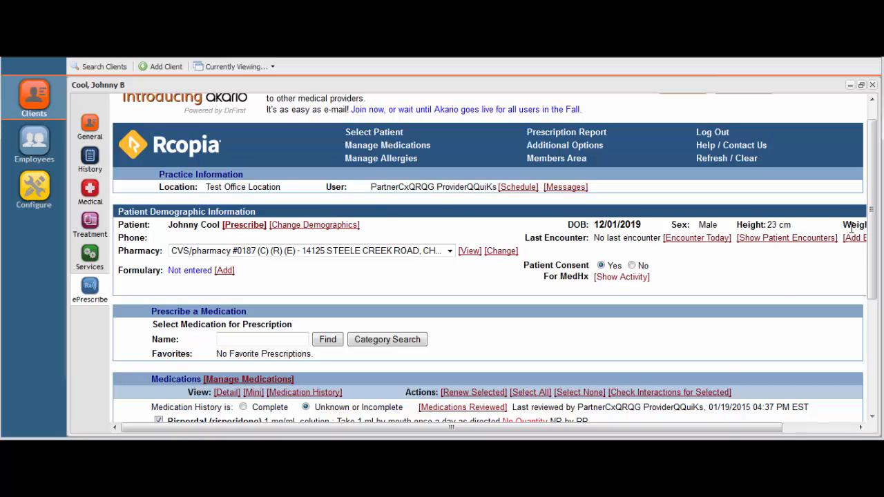
pyautogui.moveTo(723, 425); pyautogui.dragTo(257, 293)
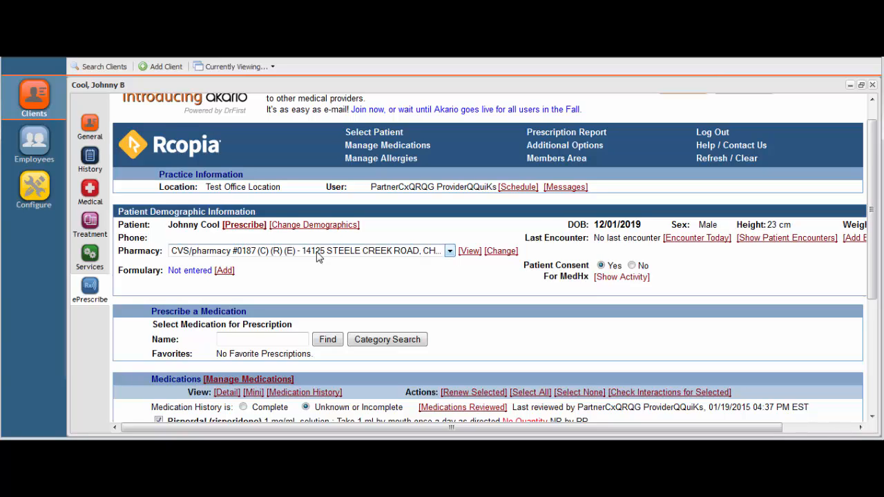
# Step: Search all pharmacy lists for a replacement patient pharmacy named Rite Aid in the city of Charlotte, state NC
pyautogui.click(497, 253)
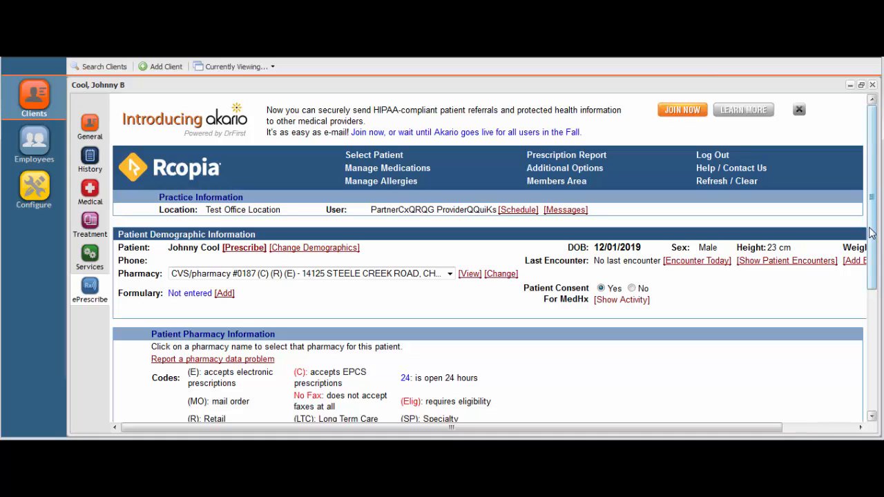
pyautogui.moveTo(871, 234); pyautogui.dragTo(852, 373)
pyautogui.click(220, 275)
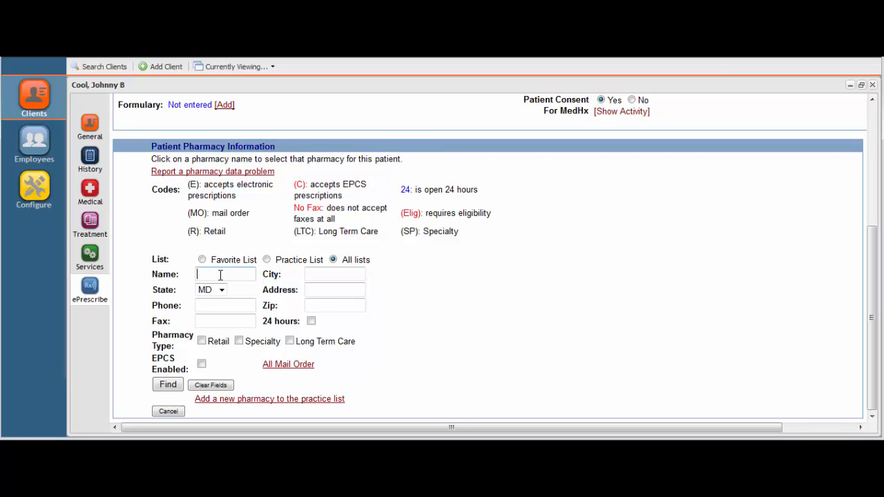
pyautogui.write('Rite Aid')
pyautogui.press('Tab')
pyautogui.write('Charlotte')
pyautogui.press('Tab')
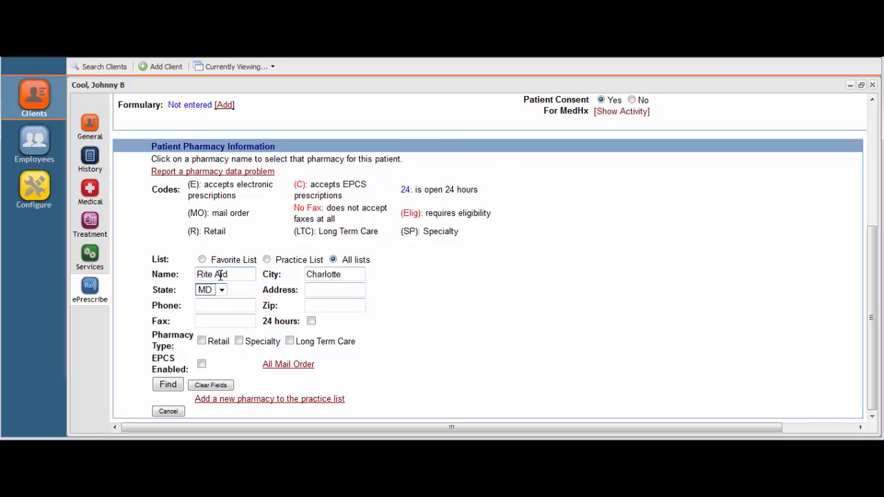
pyautogui.click(221, 290)
pyautogui.scroll(-2, 207, 207)
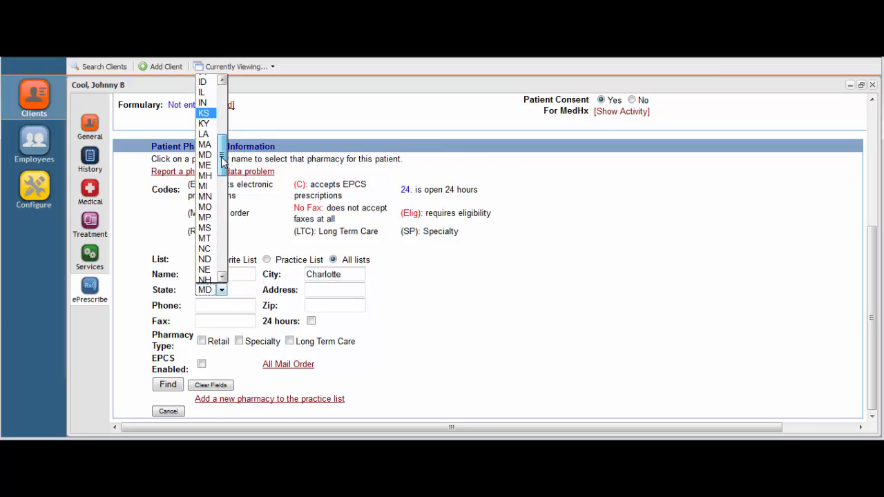
pyautogui.click(213, 249)
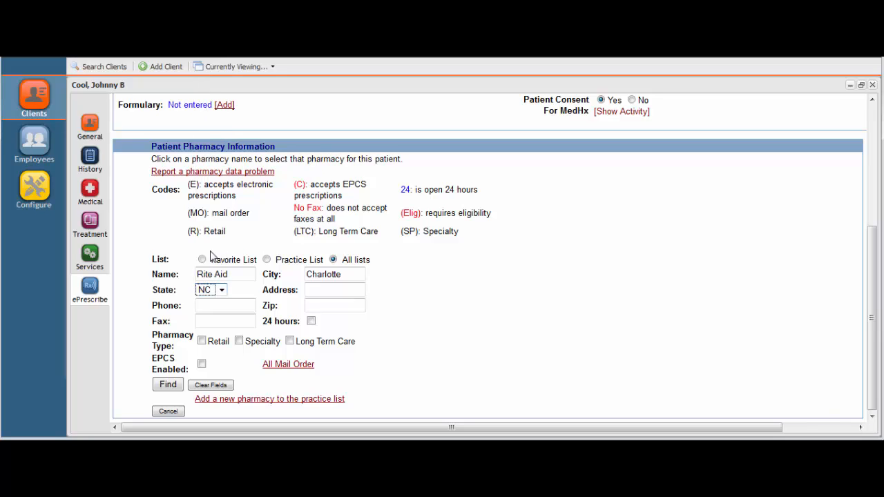
pyautogui.click(171, 386)
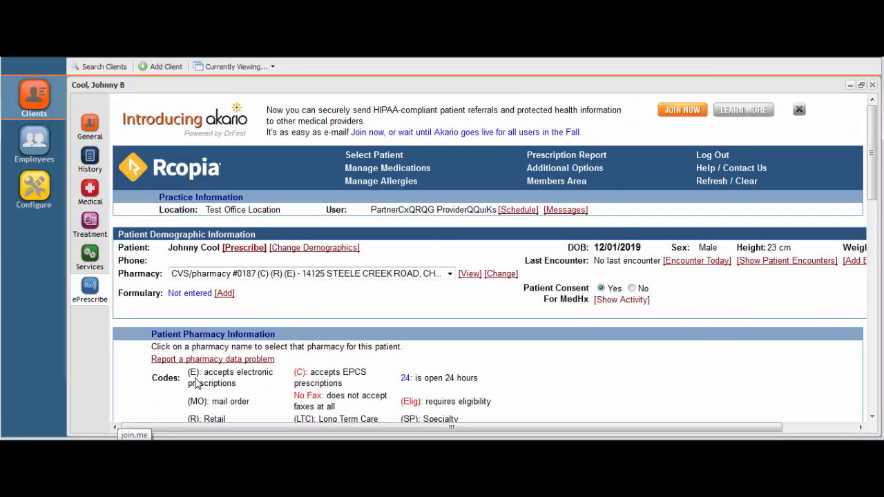
# Step: Make RITE AID-1728 SOUTH BOULEVARD the patient's default pharmacy and keep it as the selected pharmacy
pyautogui.moveTo(874, 206); pyautogui.dragTo(880, 288)
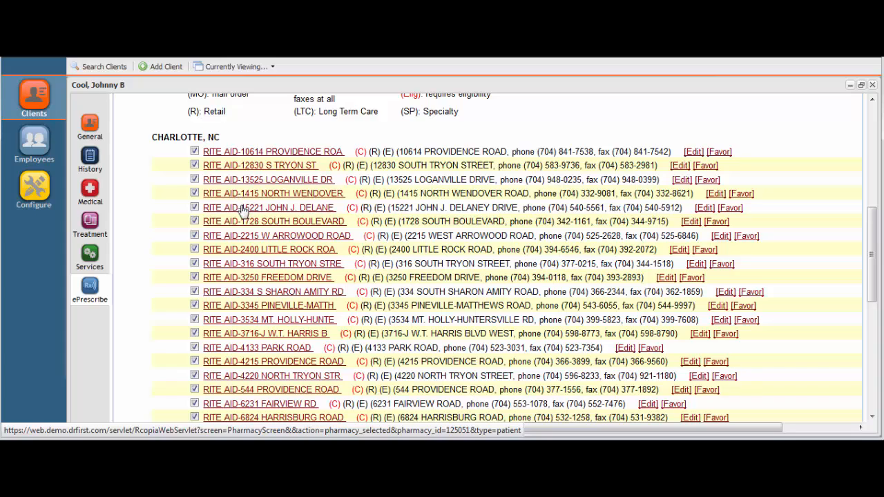
pyautogui.click(245, 221)
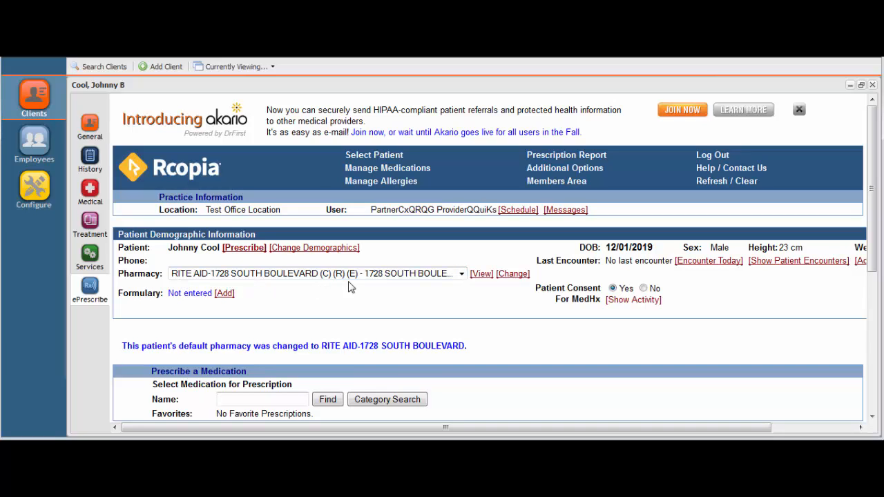
pyautogui.click(461, 274)
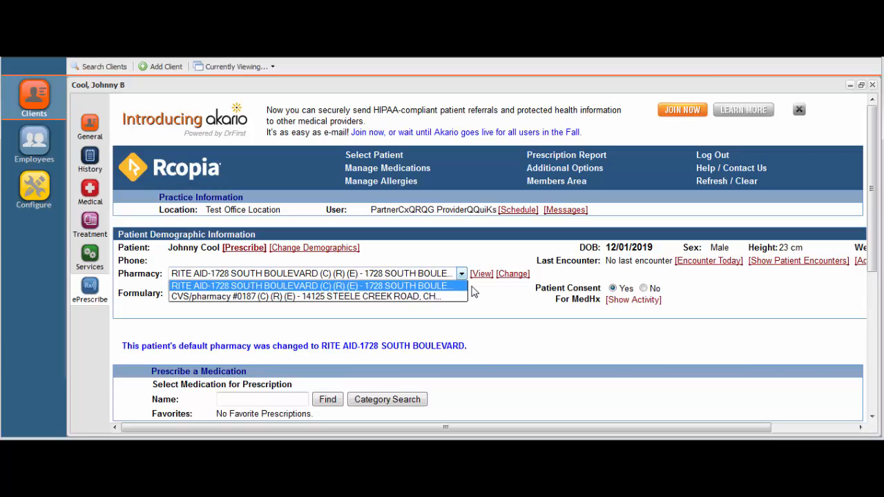
pyautogui.click(457, 287)
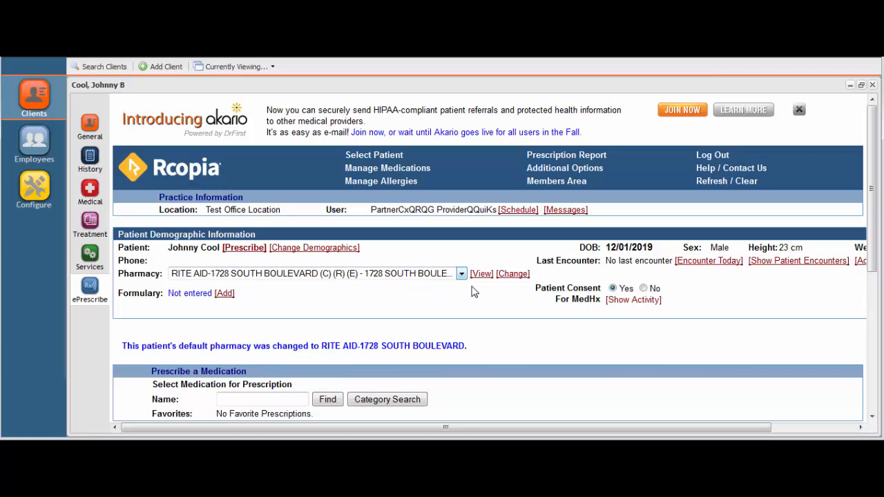
# Step: Examine the form for adding a new pharmacy to the practice list, and leave it without registering one
pyautogui.click(519, 274)
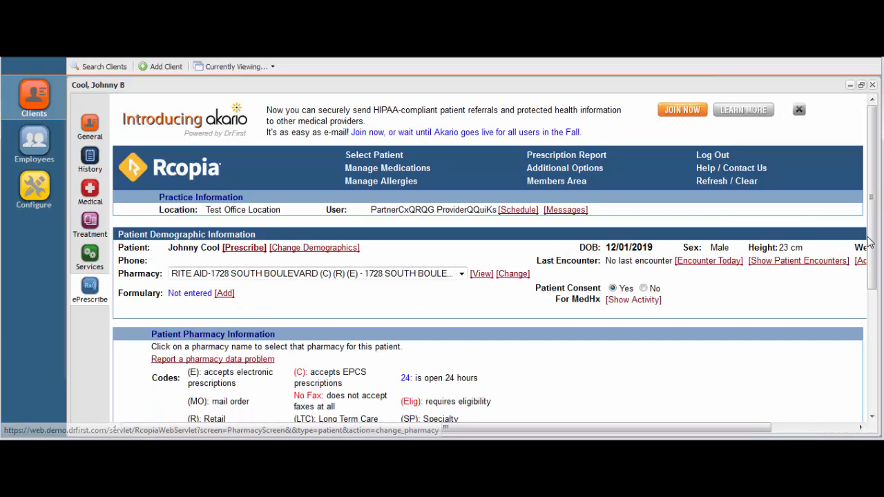
pyautogui.scroll(-3, 853, 360)
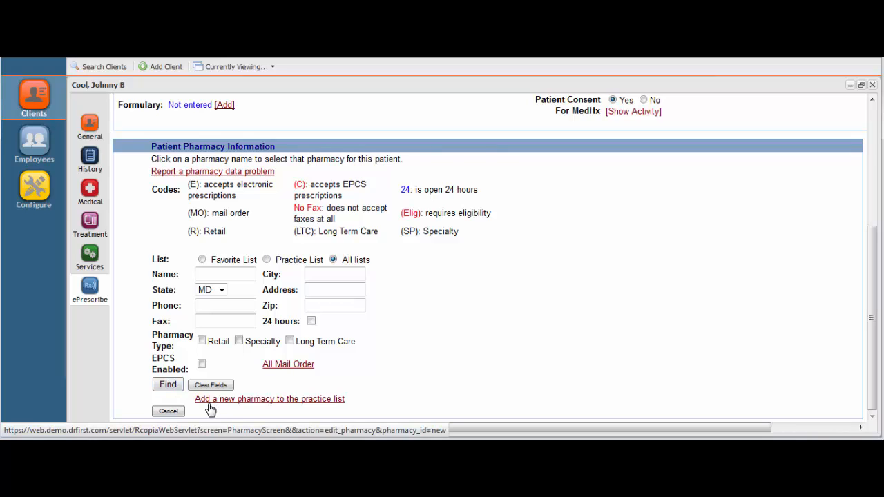
pyautogui.click(316, 405)
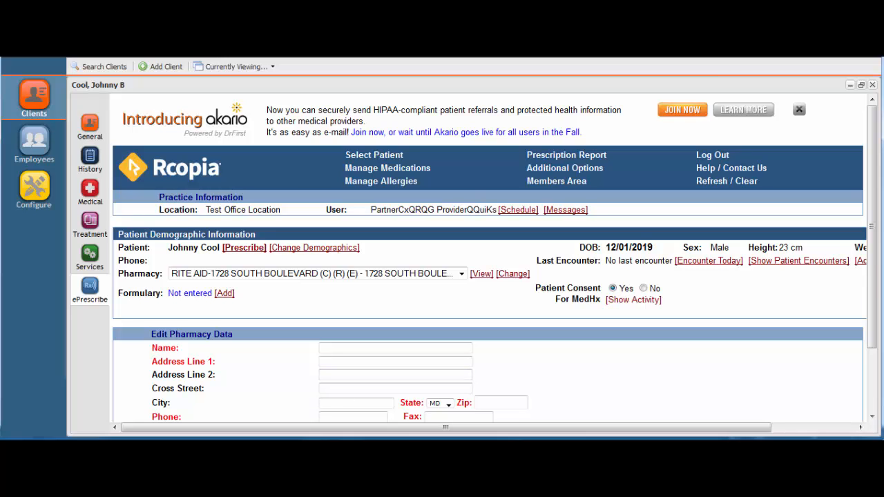
pyautogui.moveTo(868, 280); pyautogui.dragTo(866, 345)
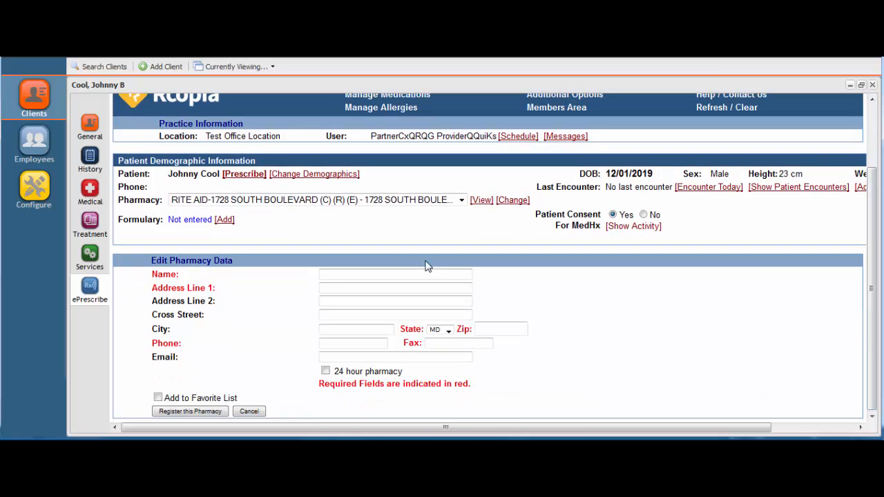
pyautogui.click(350, 288)
pyautogui.click(253, 412)
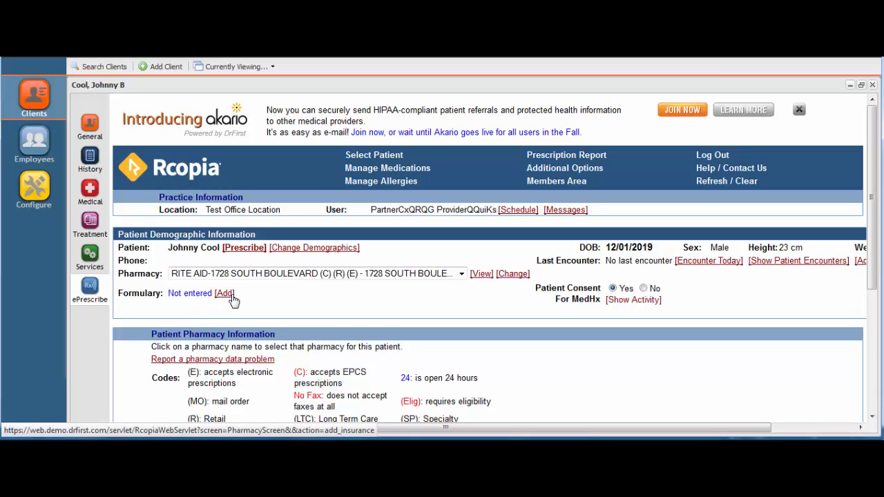
# Step: Look at the patient insurance form for adding a formulary plan, and cancel it
pyautogui.click(225, 294)
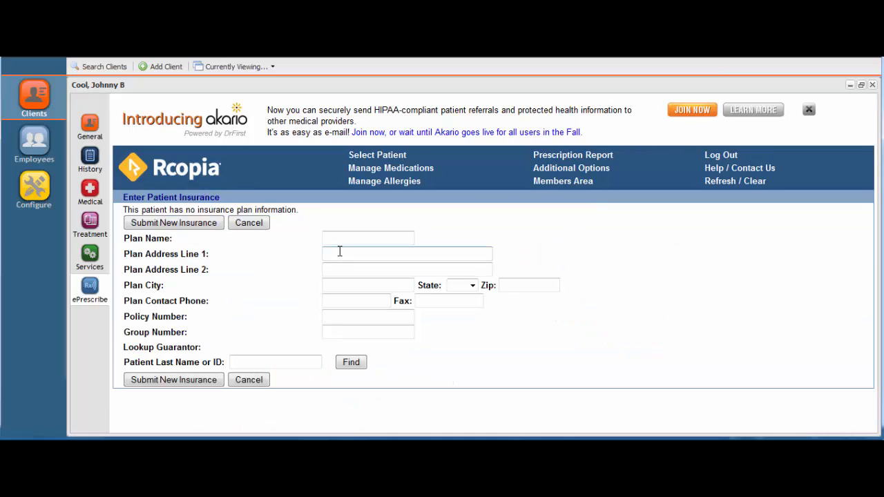
pyautogui.click(250, 380)
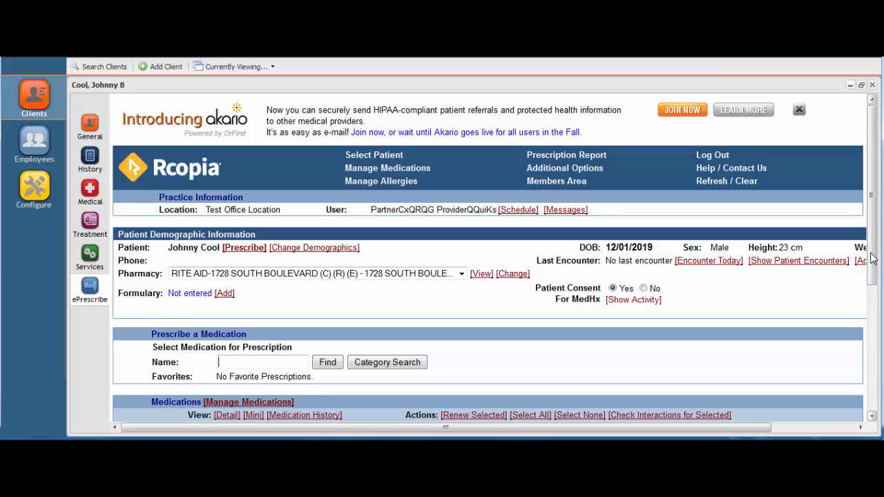
# Step: Review the patient's active and inactive allergies in allergy management, and return to the prescribing page
pyautogui.moveTo(871, 258); pyautogui.dragTo(872, 347)
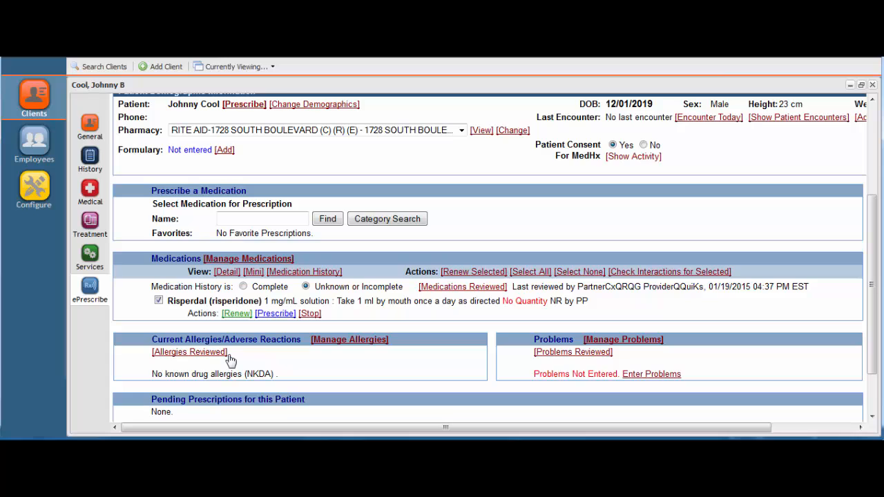
pyautogui.click(329, 343)
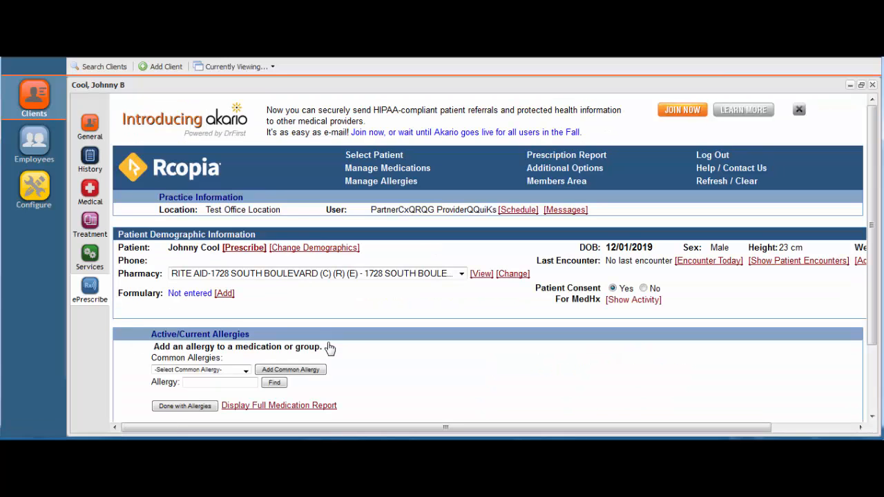
pyautogui.scroll(-1, 330, 347)
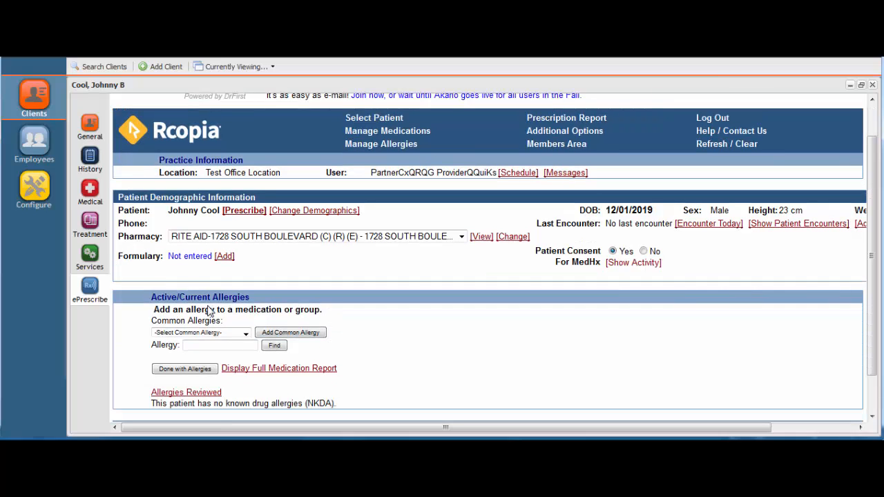
pyautogui.scroll(-1, 215, 385)
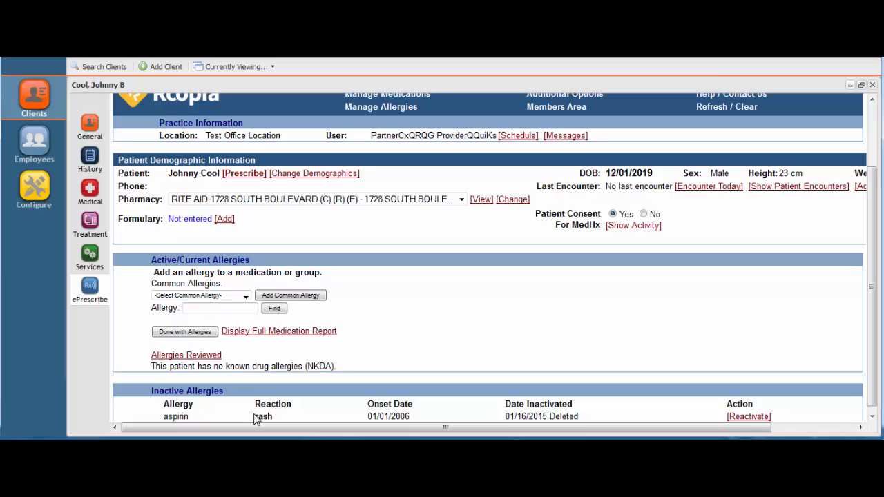
pyautogui.scroll(-1, 254, 419)
pyautogui.scroll(1, 254, 419)
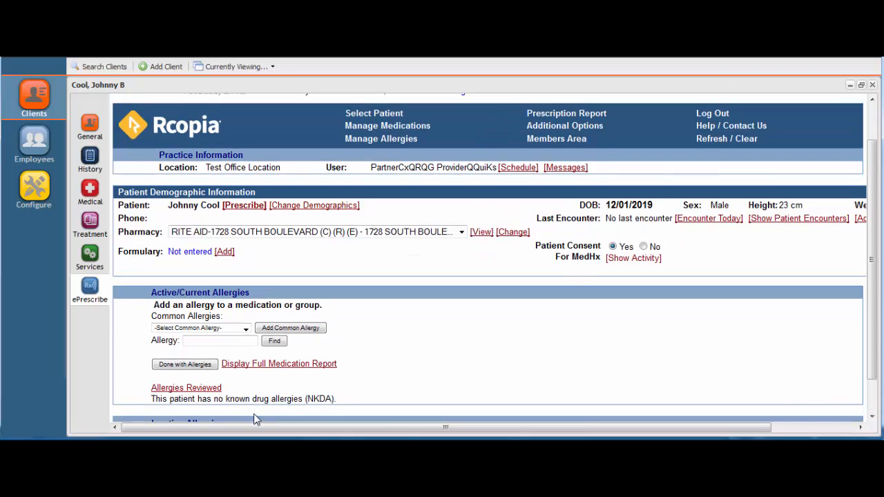
pyautogui.click(187, 370)
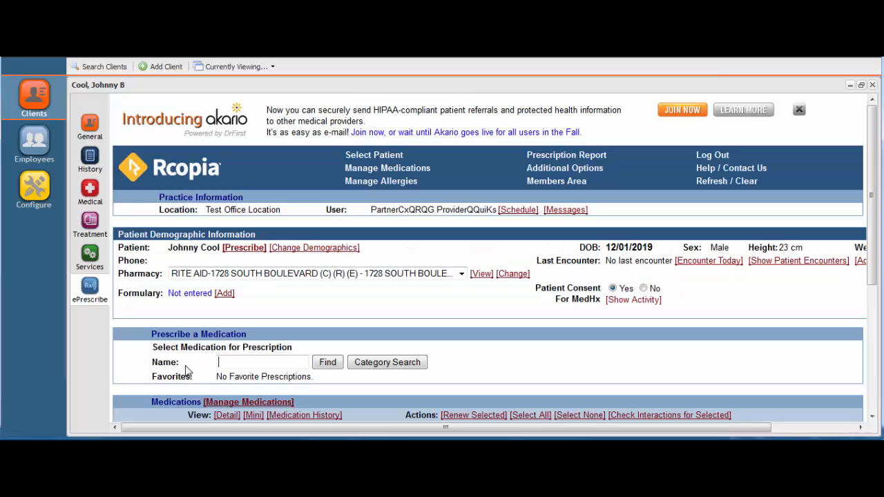
# Step: In medication management, find adderall and choose the Adderall 5 mg tablet for the patient's medication list
pyautogui.moveTo(868, 238); pyautogui.dragTo(872, 350)
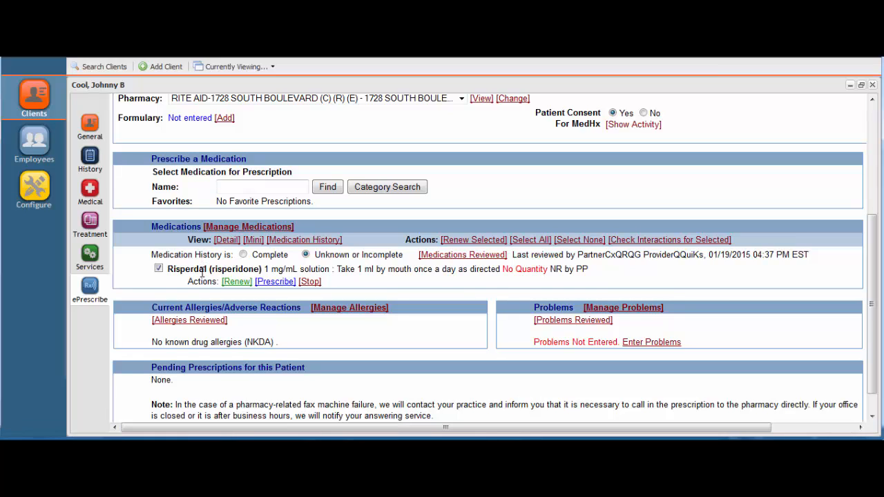
pyautogui.click(276, 282)
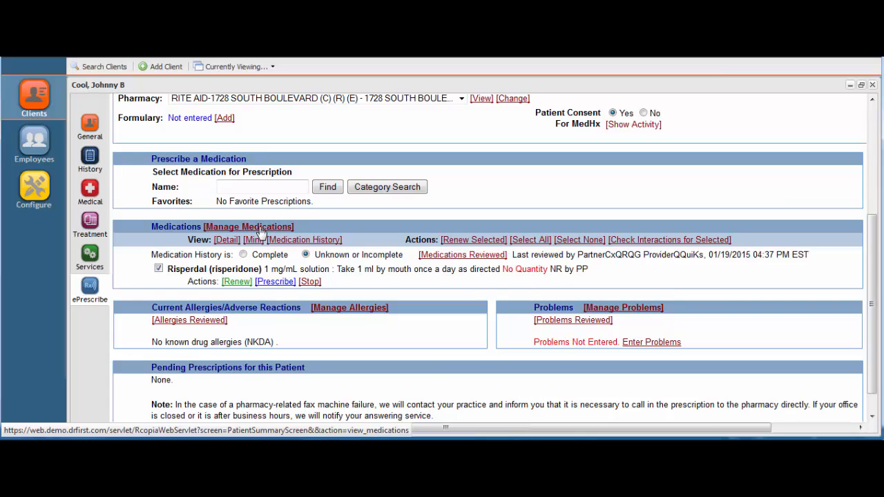
pyautogui.scroll(-2, 261, 234)
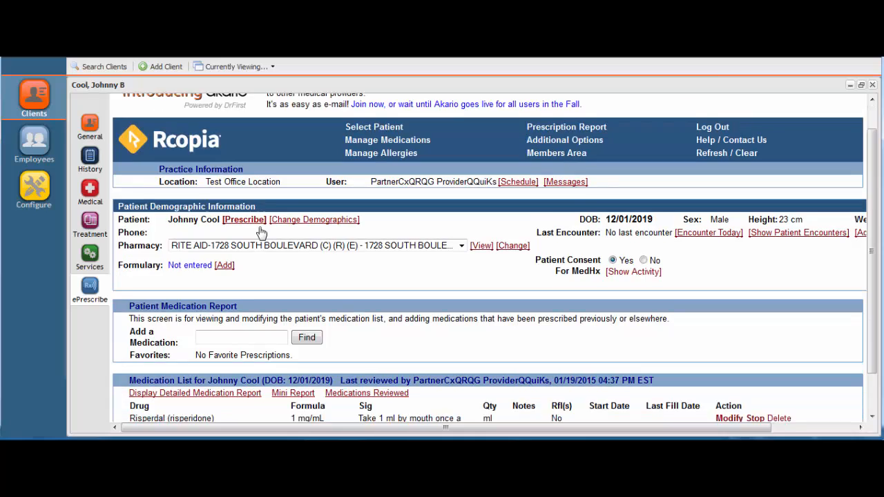
pyautogui.click(231, 291)
pyautogui.write('adderall')
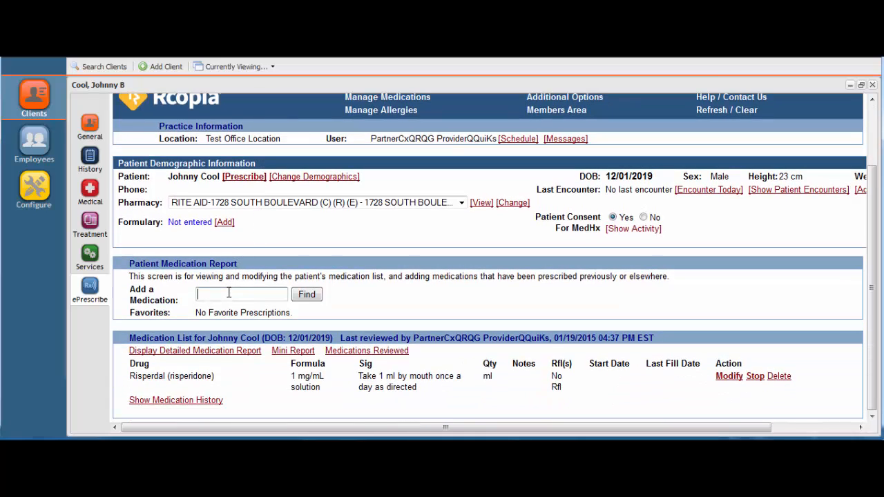
pyautogui.press('Return')
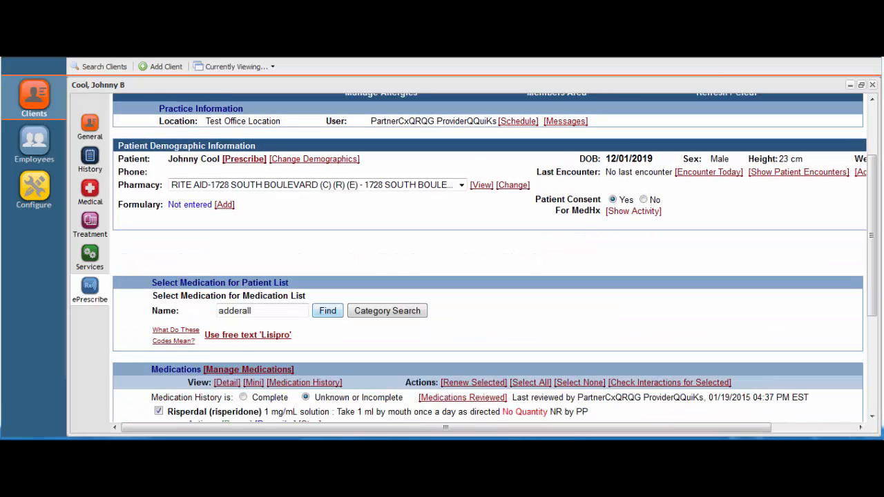
pyautogui.press('Return')
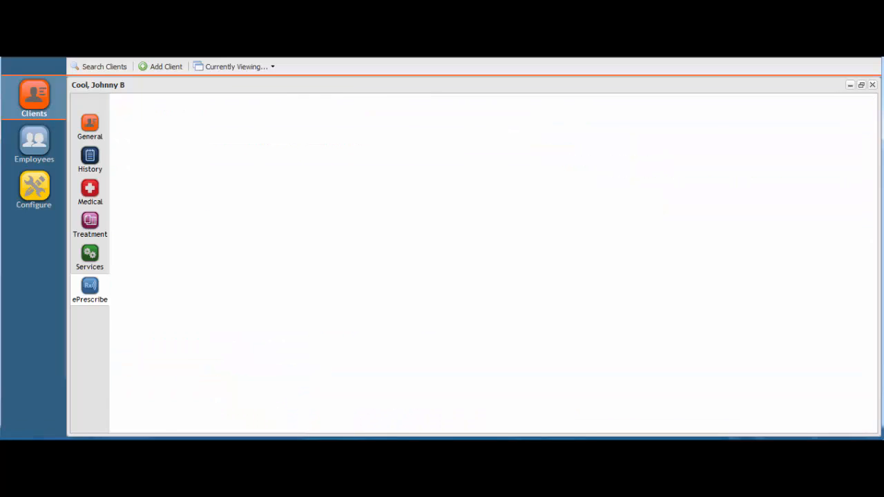
pyautogui.moveTo(871, 173); pyautogui.dragTo(871, 267)
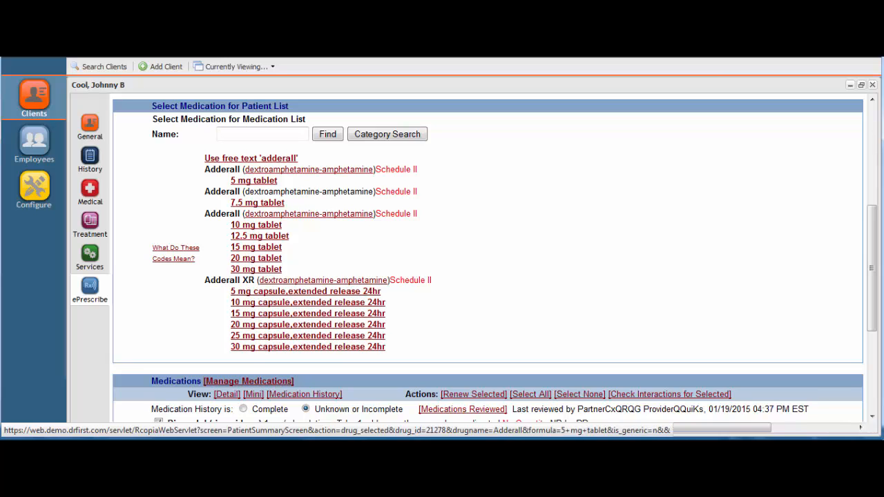
pyautogui.click(253, 181)
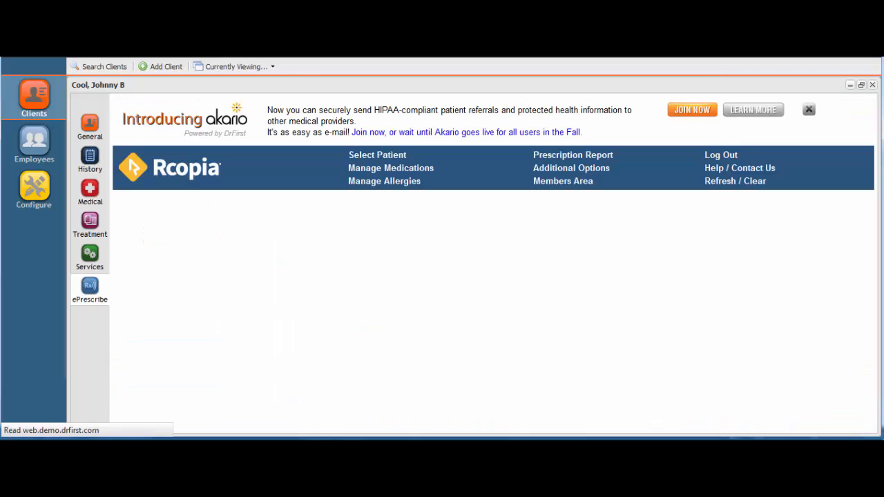
# Step: In the Adderall 5 mg details, set the start of the sig to Take 1 tablet
pyautogui.scroll(-3, 494, 258)
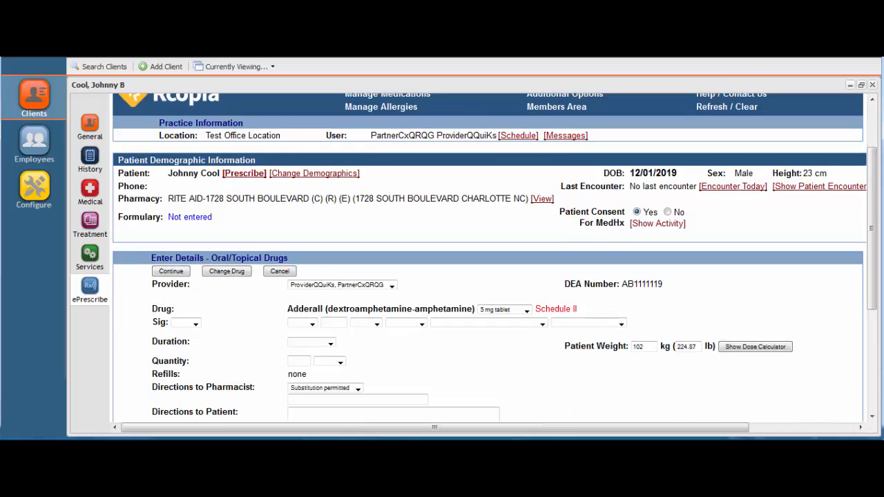
pyautogui.scroll(-1, 494, 258)
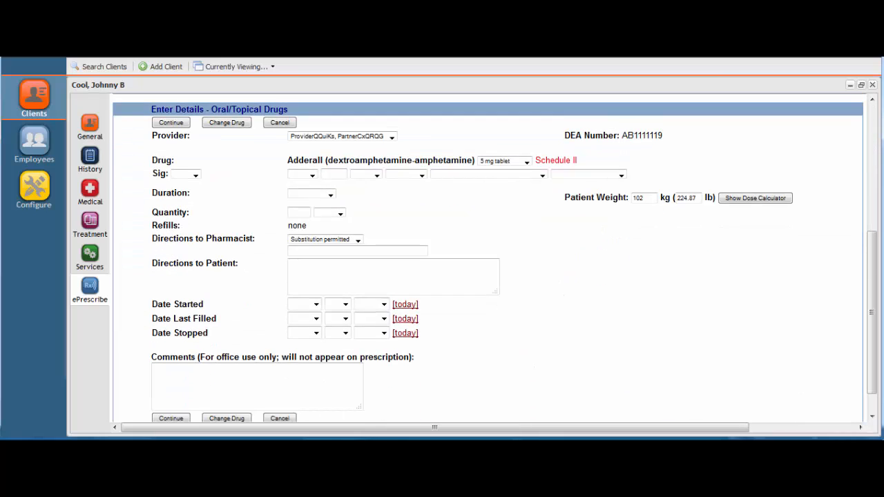
pyautogui.click(195, 174)
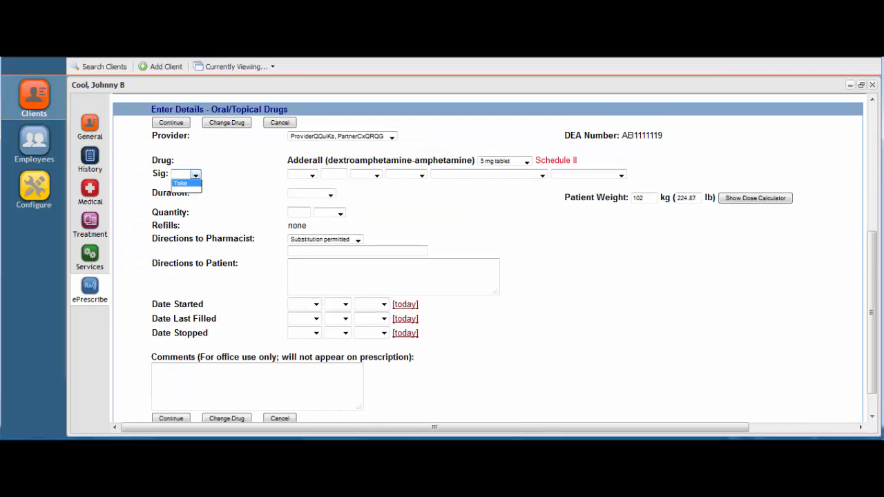
pyautogui.click(181, 182)
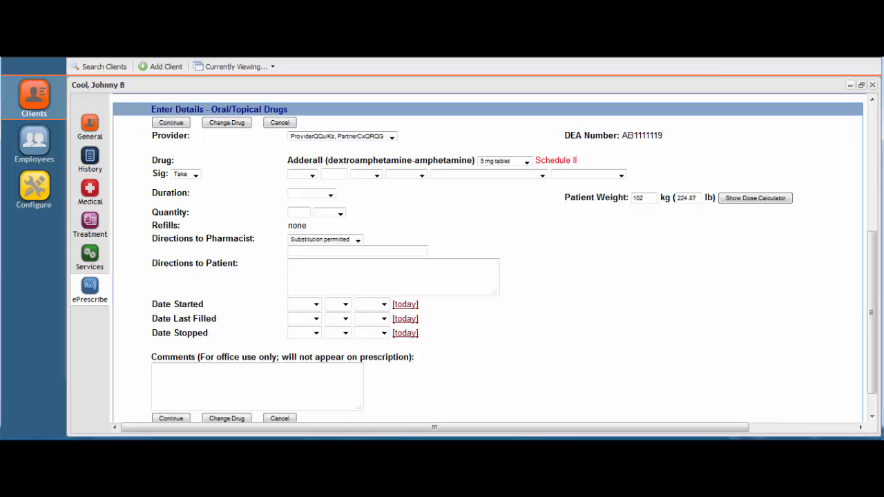
pyautogui.click(312, 174)
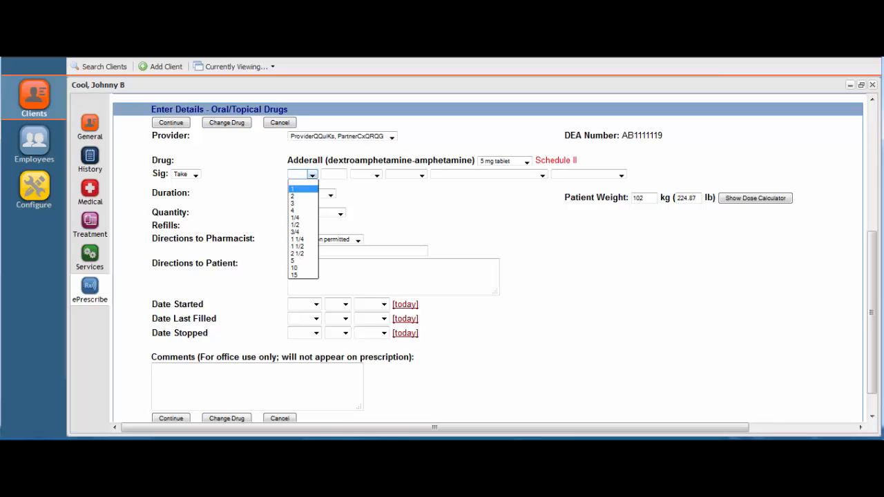
pyautogui.click(292, 189)
pyautogui.click(376, 175)
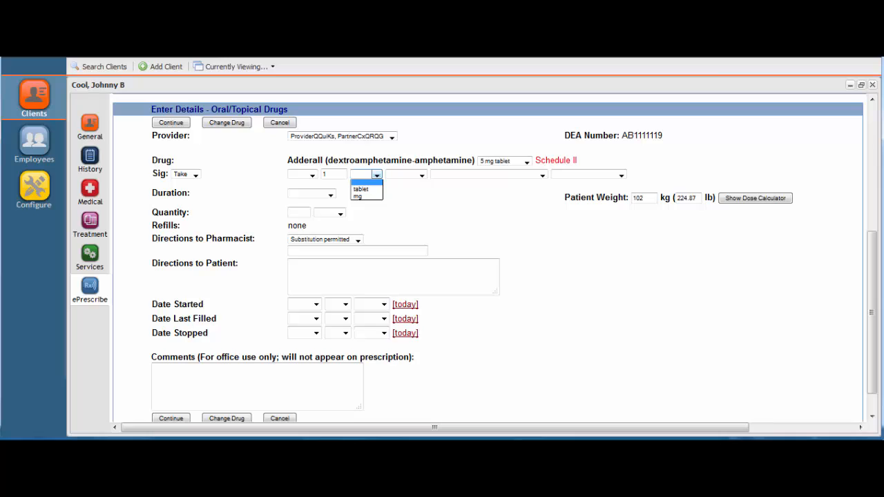
pyautogui.click(360, 188)
# Step: Complete the Adderall sig with by mouth, once a day and as directed
pyautogui.click(421, 175)
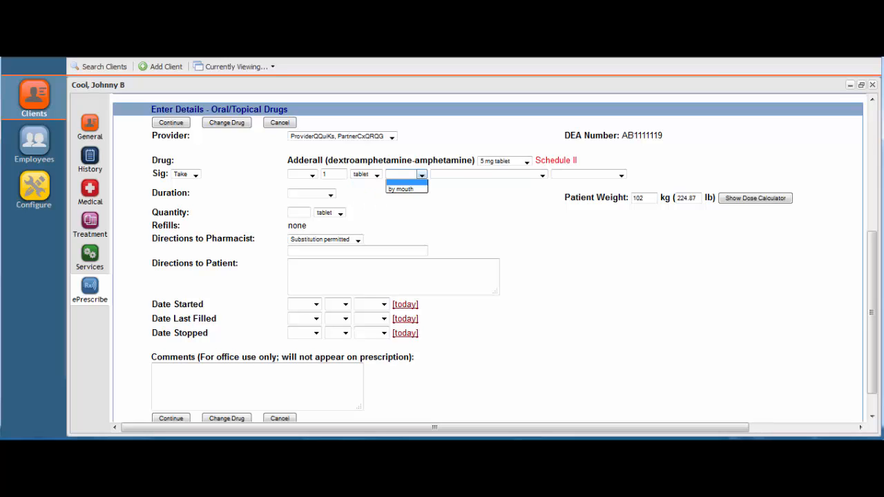
pyautogui.click(400, 189)
pyautogui.click(542, 174)
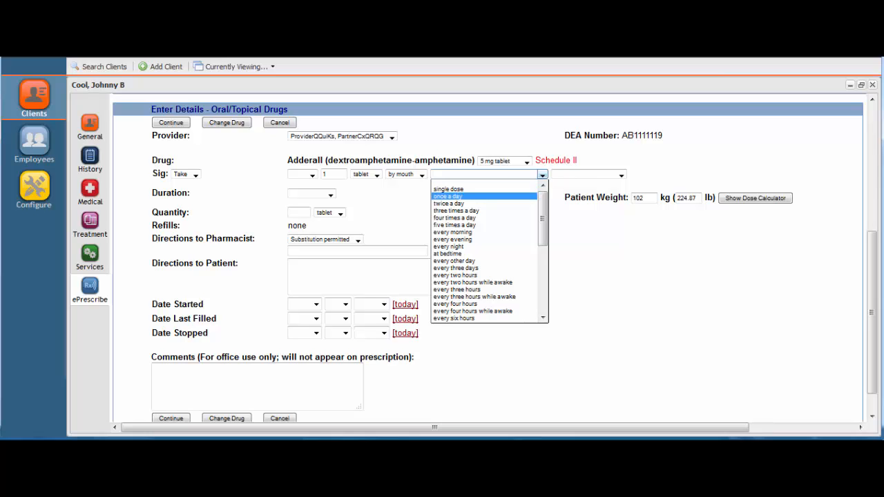
pyautogui.click(447, 196)
pyautogui.click(621, 175)
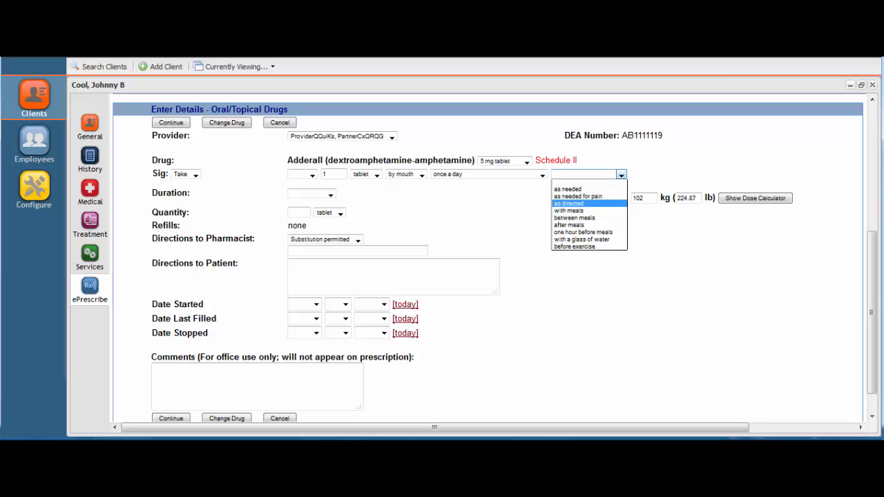
pyautogui.click(568, 203)
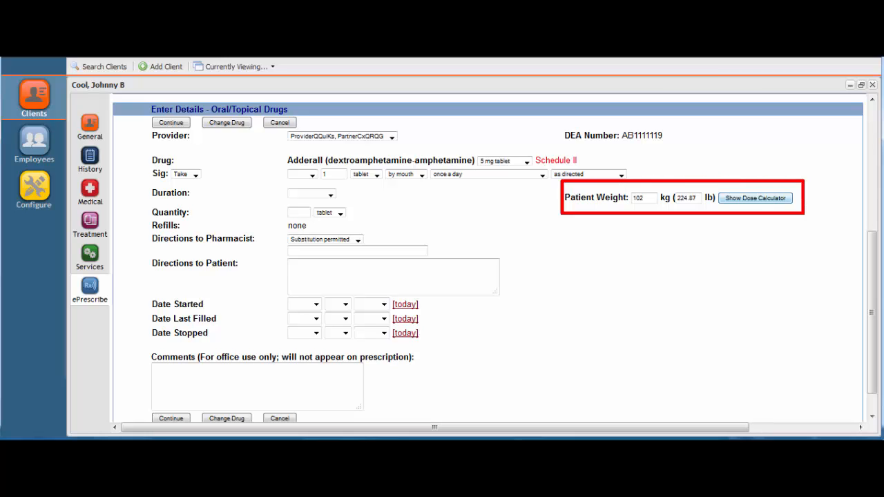
# Step: Show the dose calculator, leave the directions and comments blank, and add the Adderall entry to the patient's medication list
pyautogui.click(755, 199)
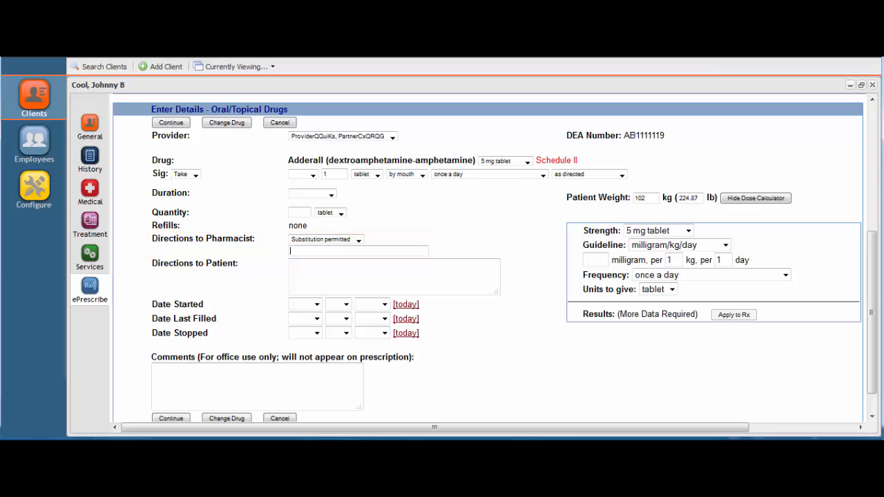
pyautogui.click(291, 266)
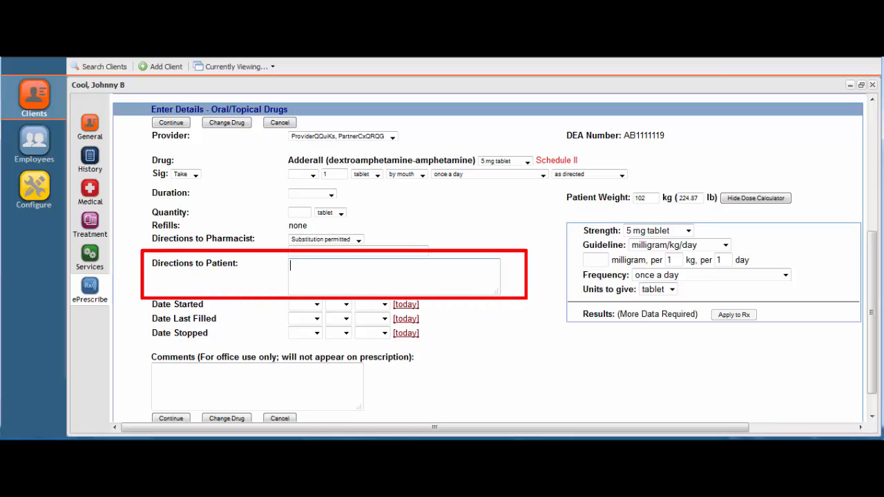
pyautogui.click(156, 372)
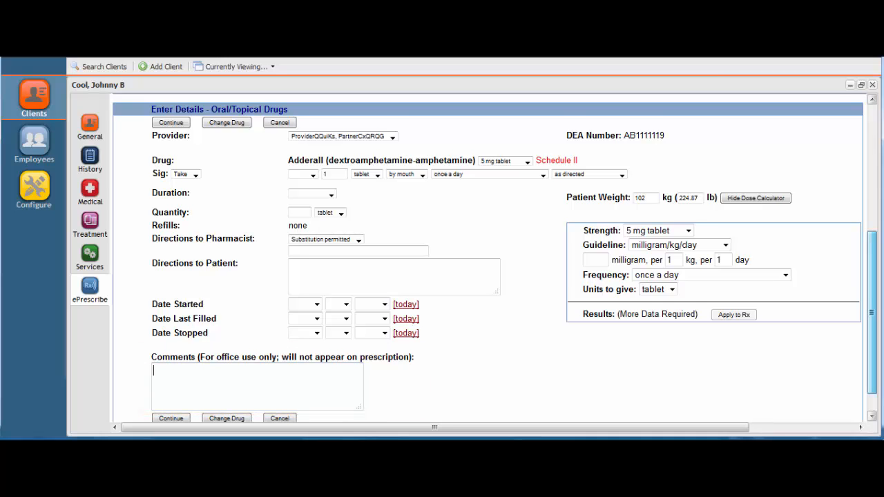
pyautogui.scroll(-1, 494, 258)
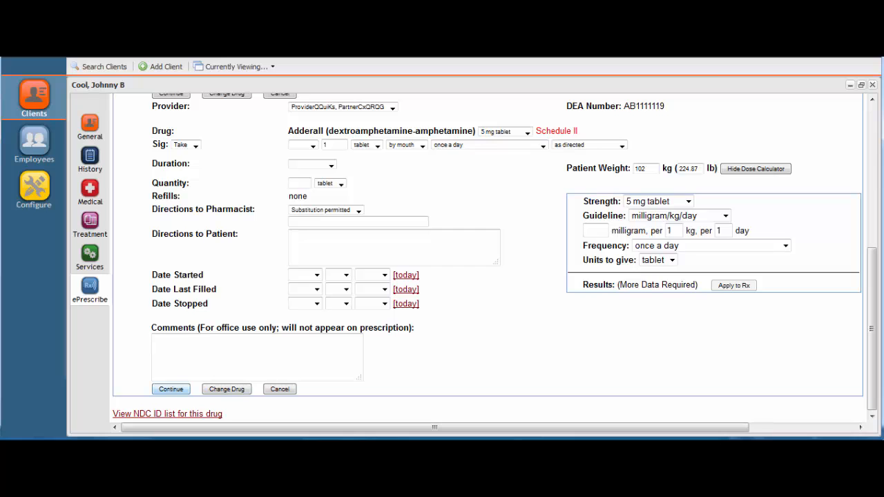
pyautogui.click(171, 389)
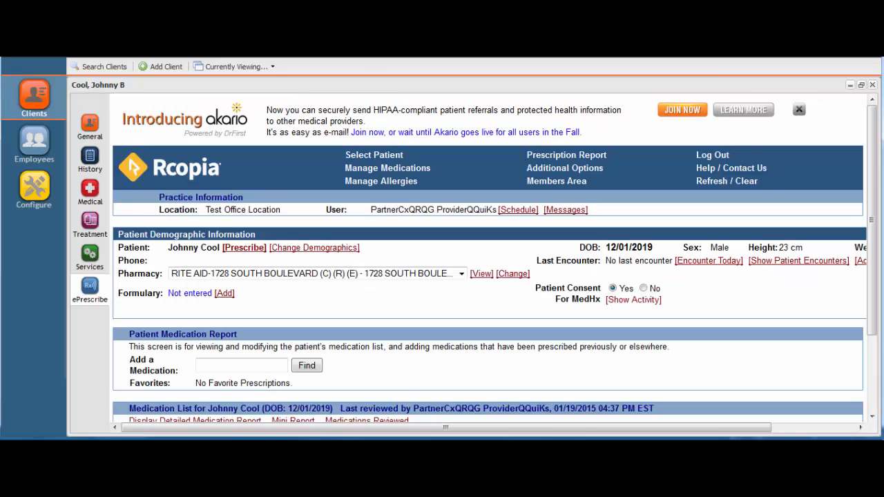
pyautogui.scroll(-3, 495, 256)
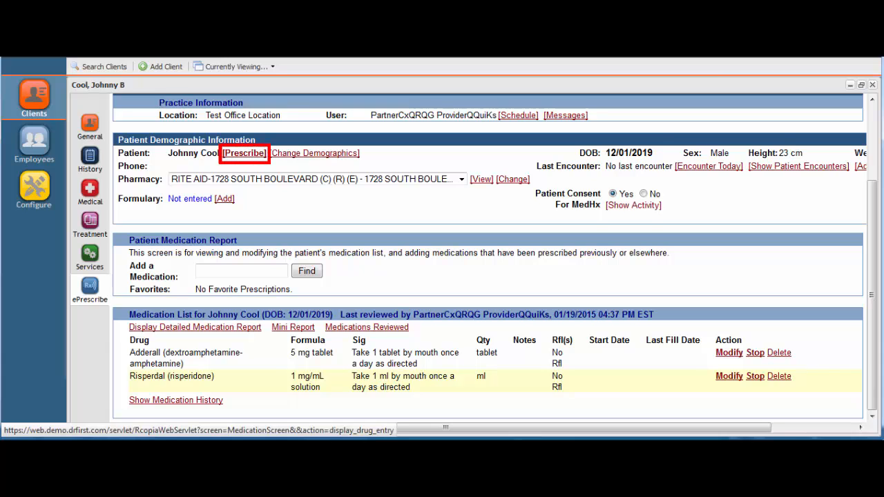
# Step: Return to the prescribing page, start a prescription from the listed Risperdal 1 mg/mL solution, and continue to the prescription review
pyautogui.click(244, 152)
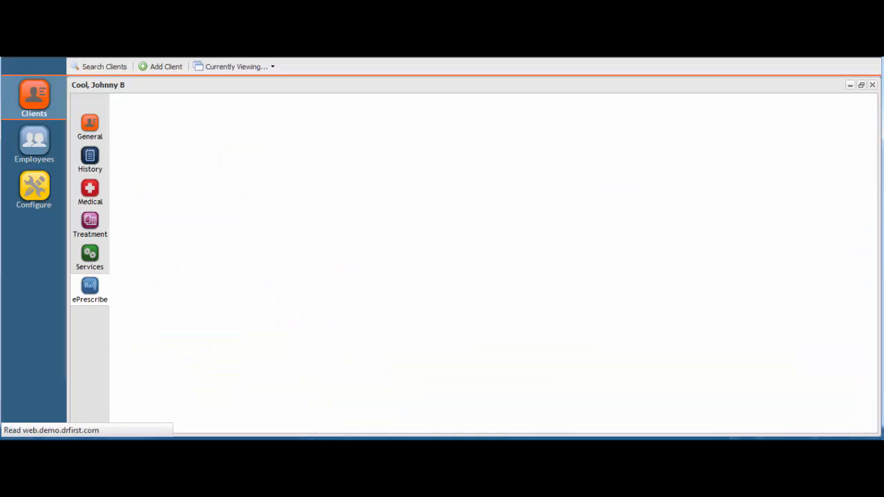
pyautogui.moveTo(871, 190); pyautogui.dragTo(871, 283)
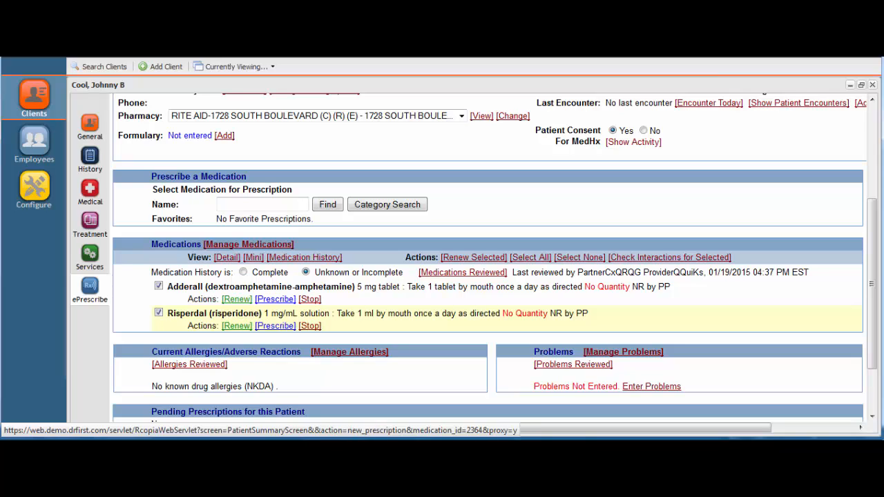
pyautogui.click(275, 325)
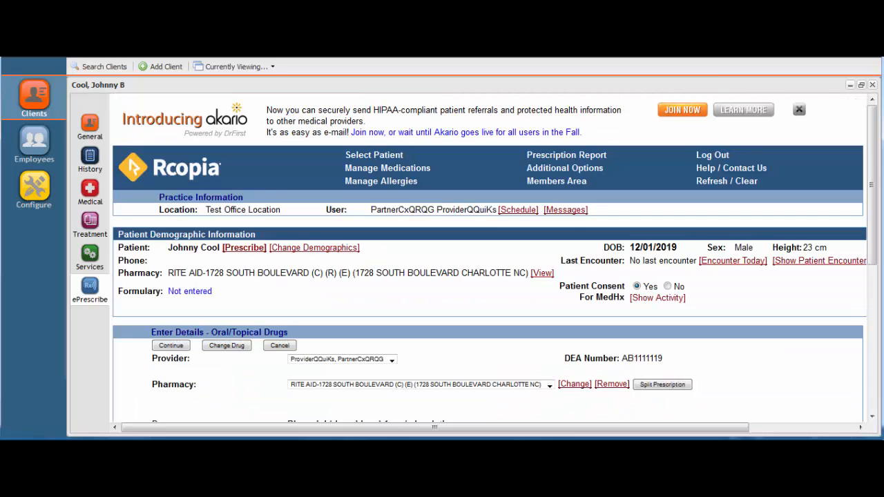
pyautogui.moveTo(871, 187); pyautogui.dragTo(871, 243)
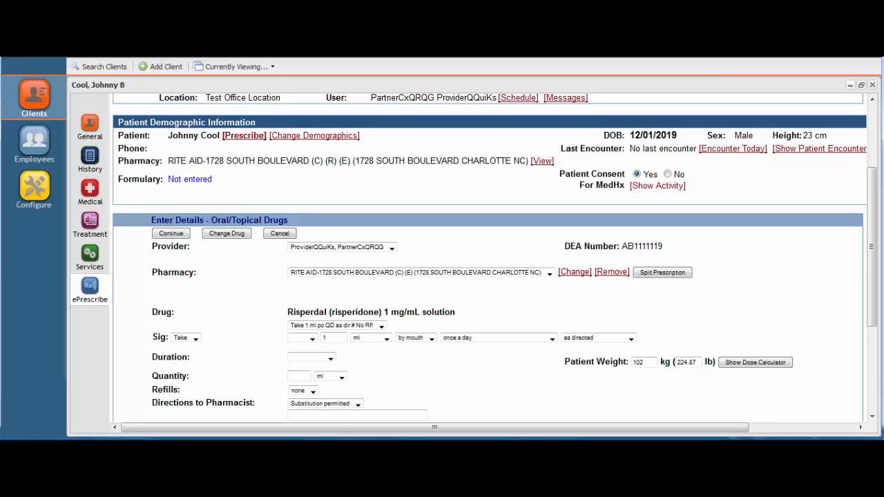
pyautogui.moveTo(871, 247); pyautogui.dragTo(871, 291)
pyautogui.scroll(-1, 495, 258)
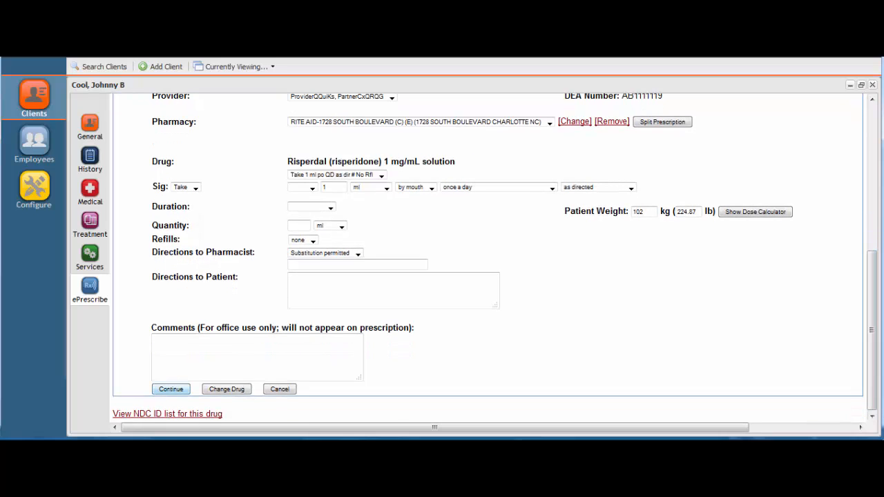
pyautogui.click(171, 389)
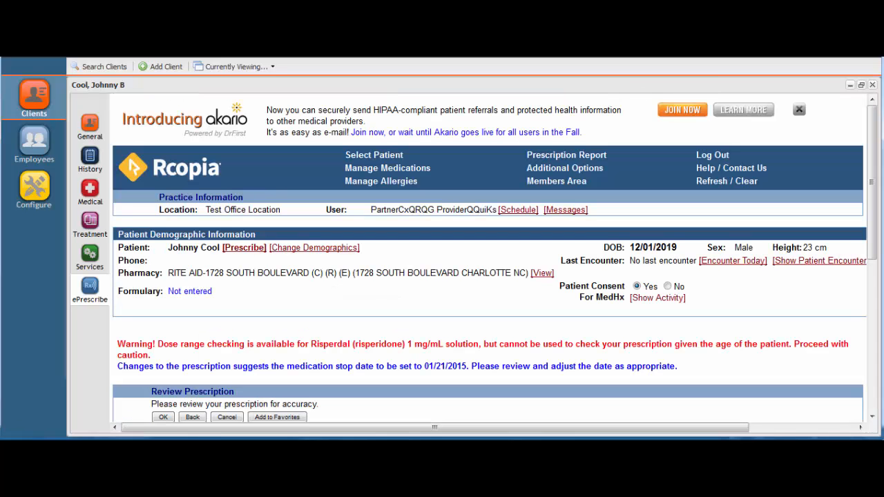
# Step: Review the Risperdal prescription for accuracy and accept it without setting a medication stop date
pyautogui.scroll(-3, 494, 257)
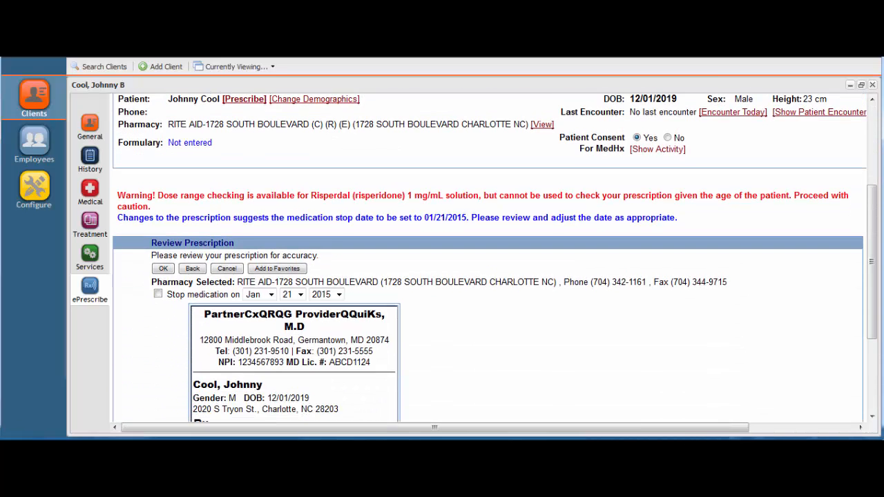
pyautogui.scroll(-1, 494, 258)
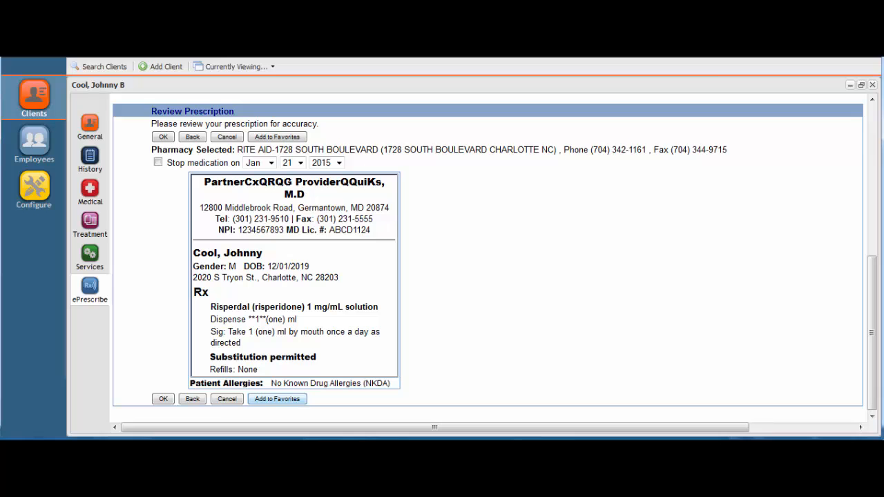
pyautogui.click(163, 399)
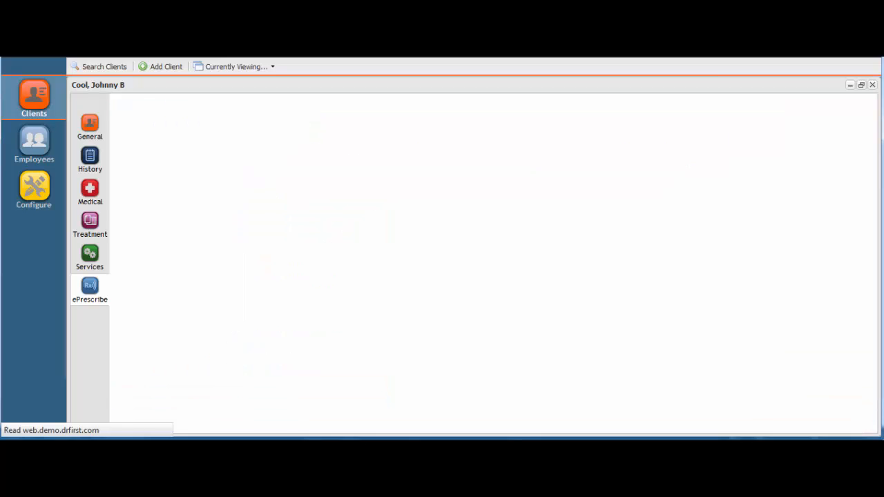
pyautogui.moveTo(871, 165); pyautogui.dragTo(871, 349)
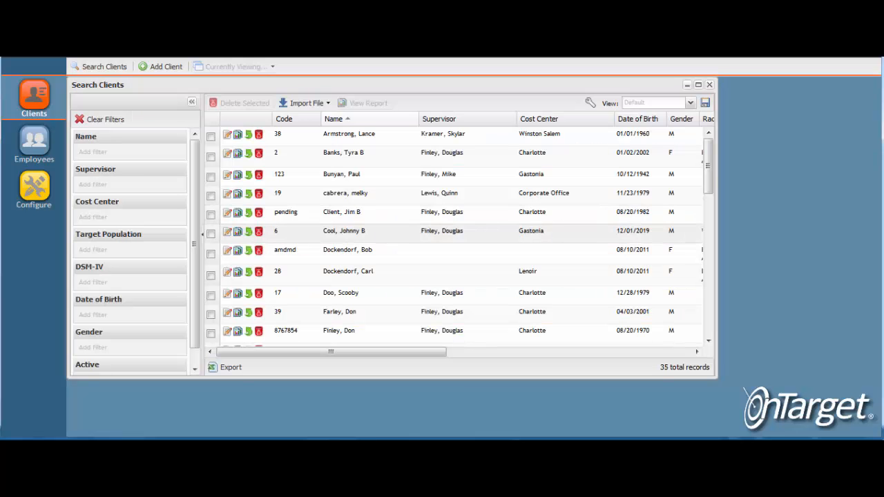
# Step: Open the same client's record from the client list and view the medications in the medical section
pyautogui.click(227, 232)
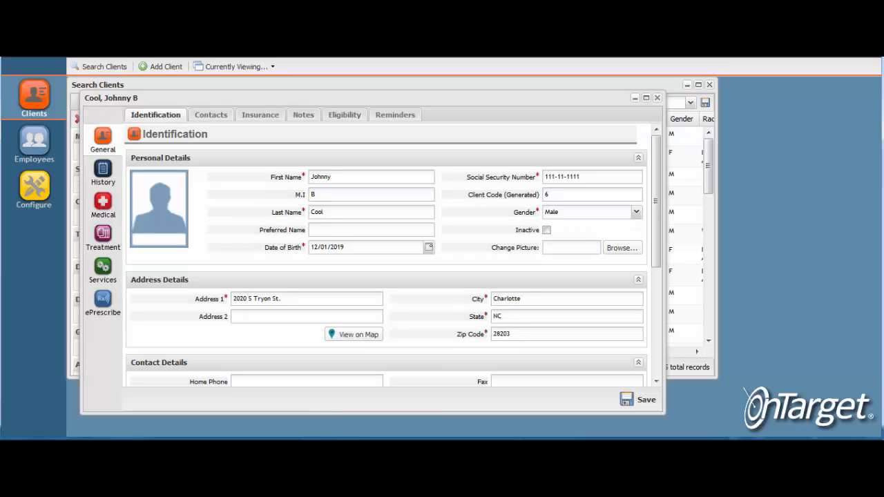
pyautogui.click(103, 205)
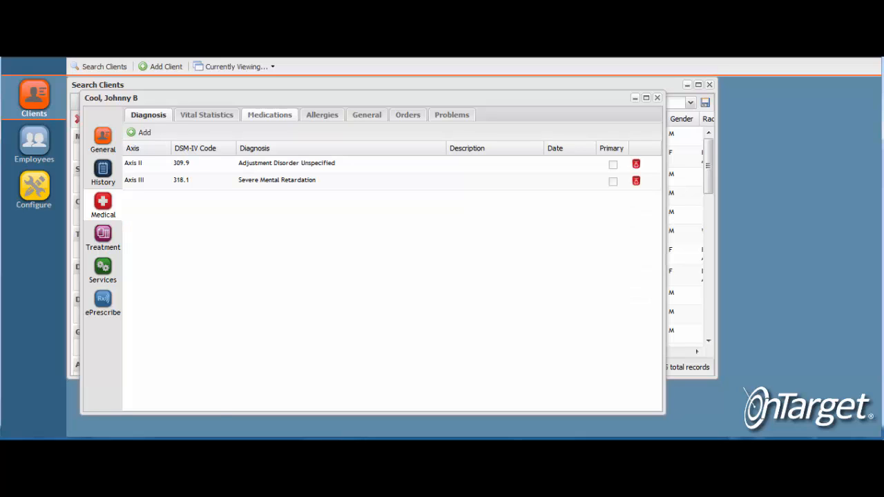
pyautogui.click(270, 115)
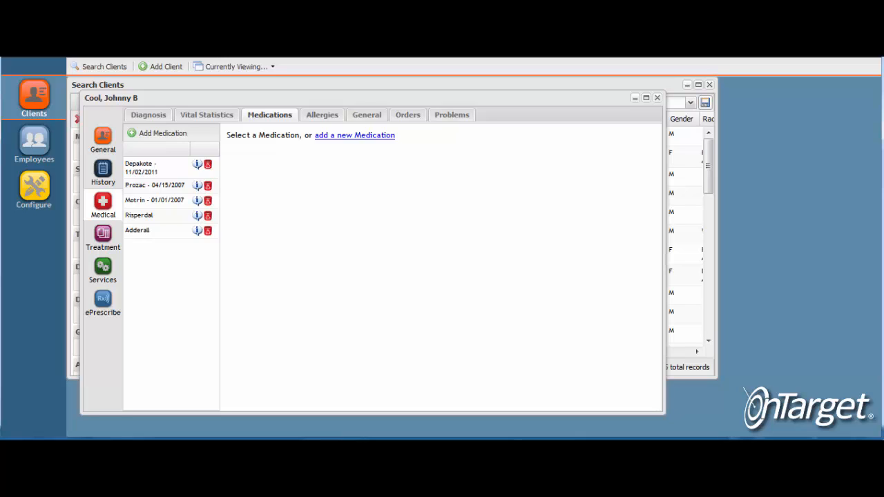
# Step: Display the available support options, including Contact Support
pyautogui.click(752, 52)
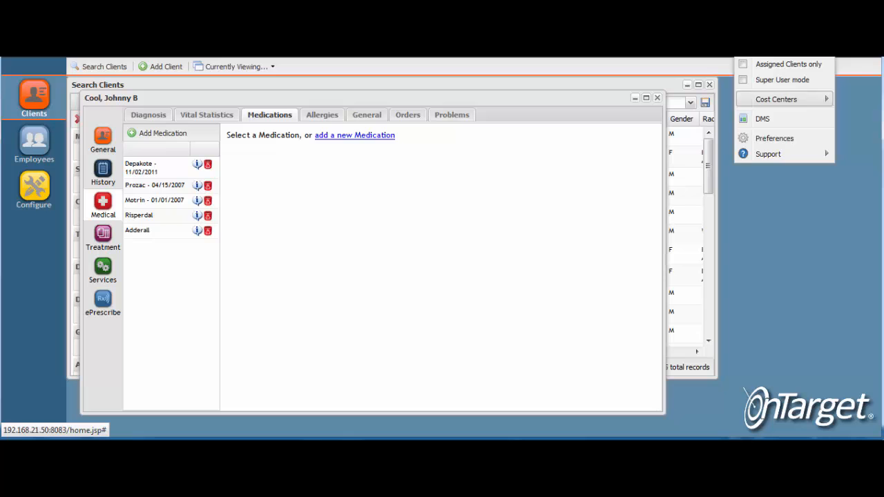
pyautogui.moveTo(768, 154)
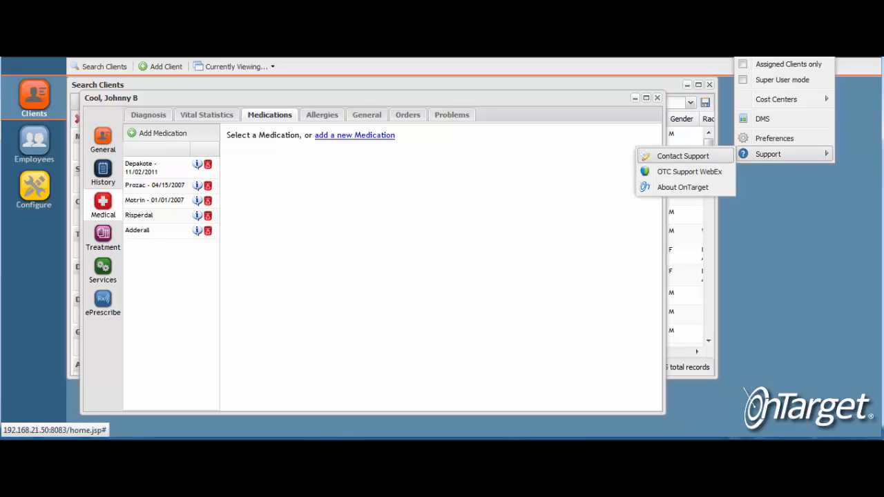